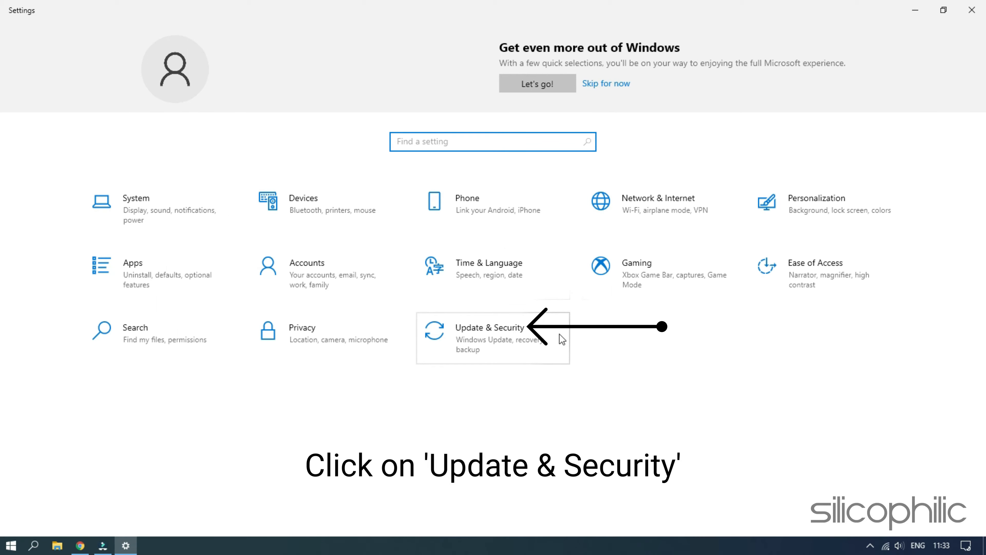
- Run the additional Internet Connections troubleshooter from Update & Security on the connection to the Internet and close it when finished
{"action": "left_click", "coordinate": [560, 334]}
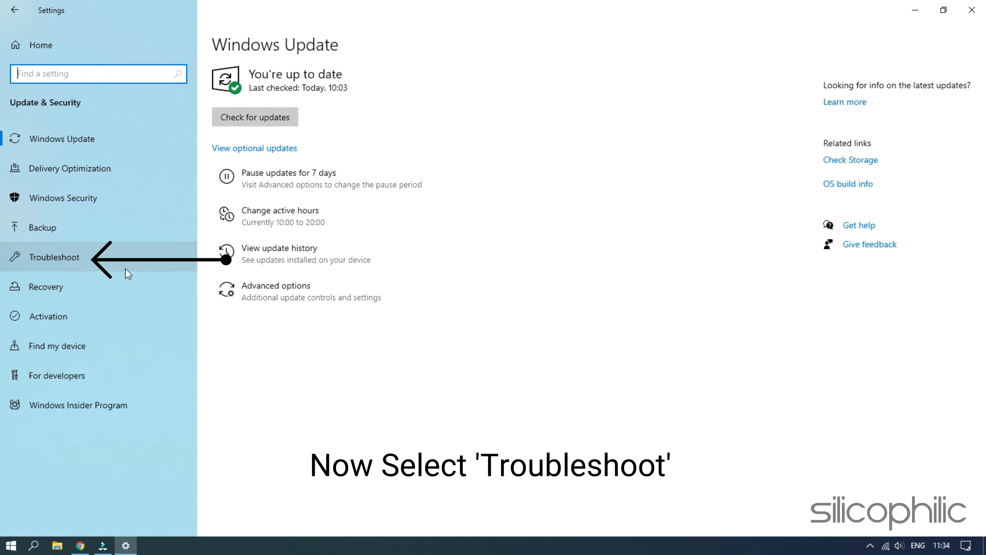
{"action": "left_click", "coordinate": [126, 268]}
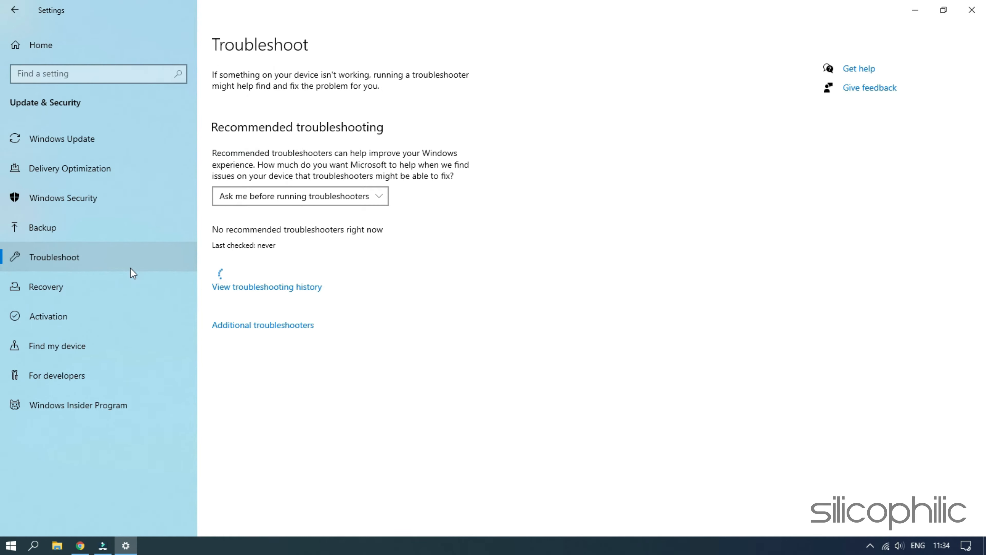
{"action": "left_click", "coordinate": [287, 328]}
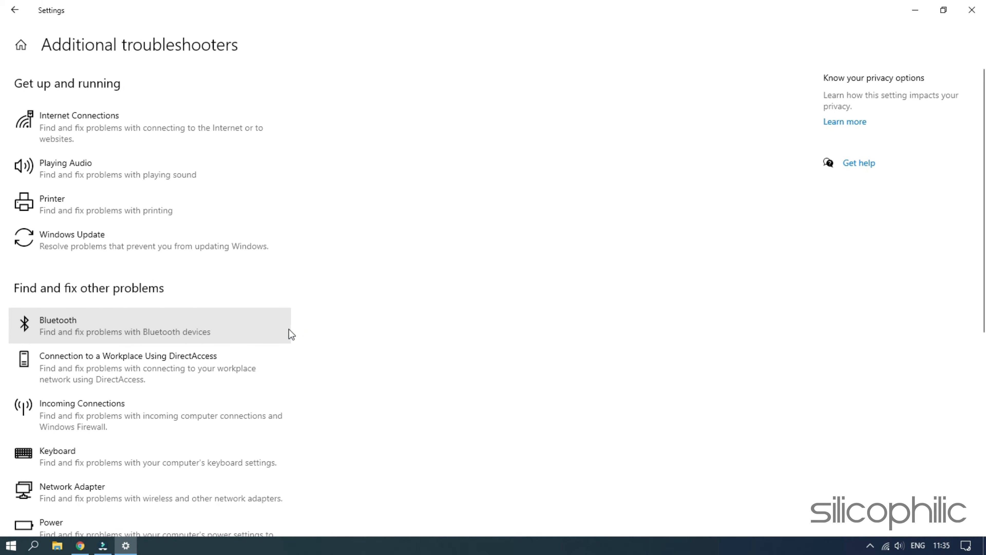
{"action": "left_click", "coordinate": [198, 129]}
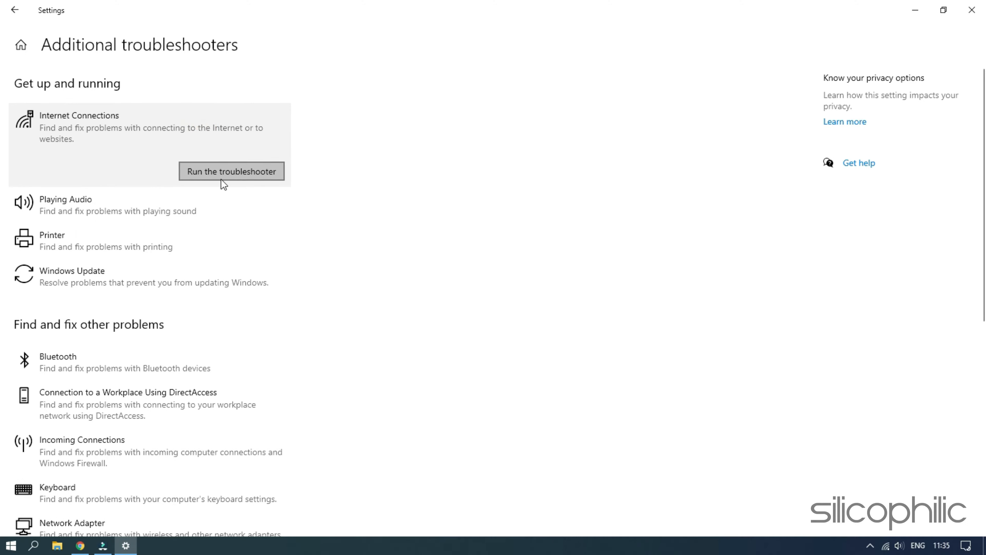
{"action": "left_click", "coordinate": [222, 178]}
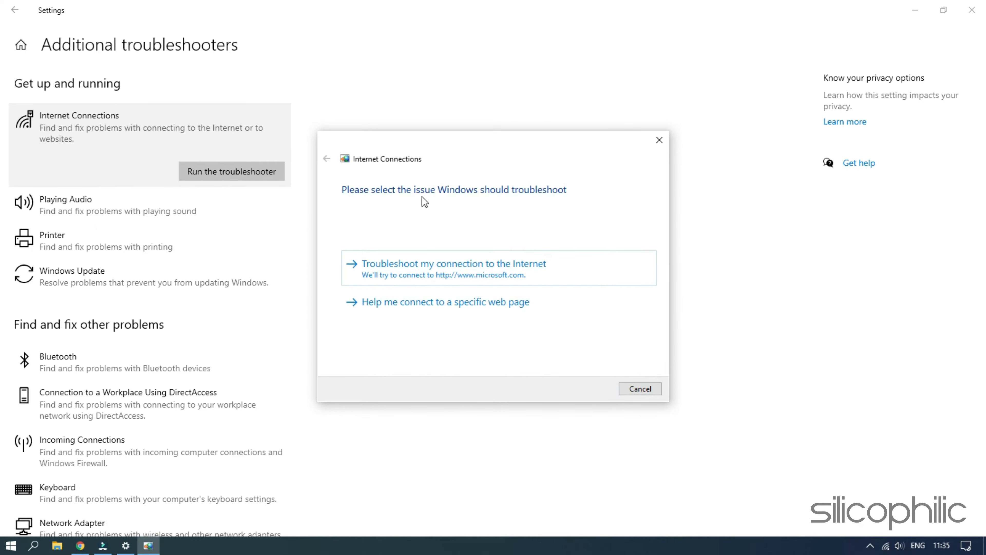
{"action": "left_click", "coordinate": [509, 270]}
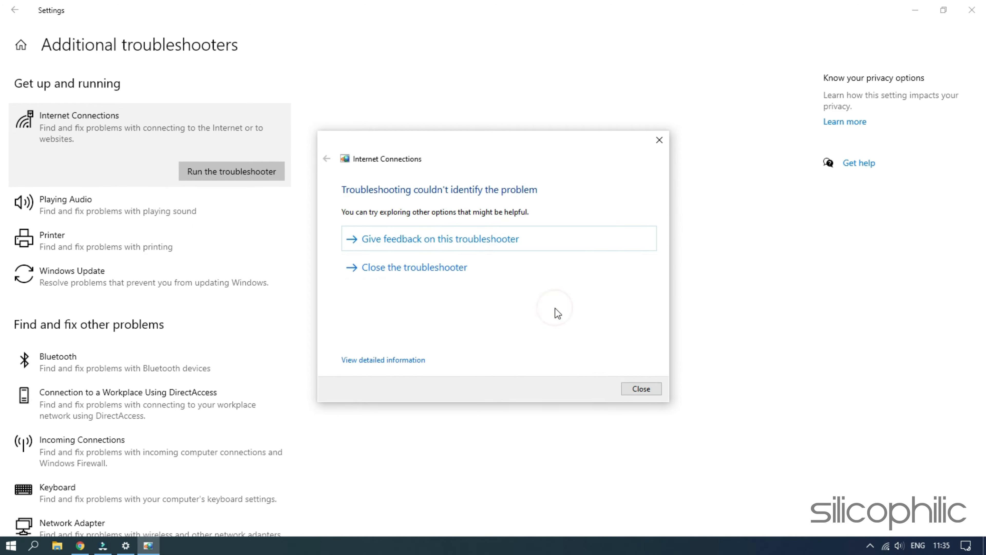
{"action": "left_click", "coordinate": [644, 388]}
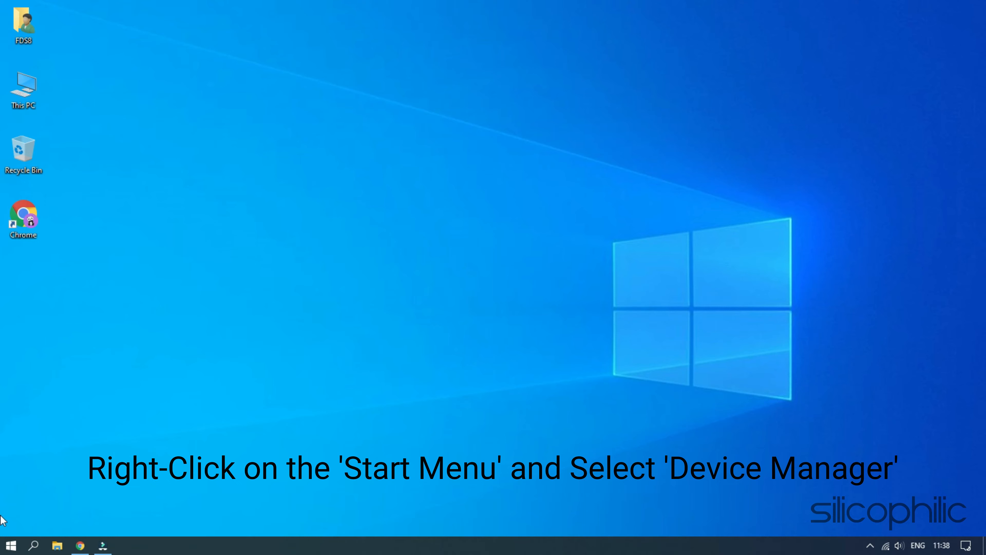
- Open Device Manager and expand the Network adapters category
{"action": "right_click", "coordinate": [11, 545]}
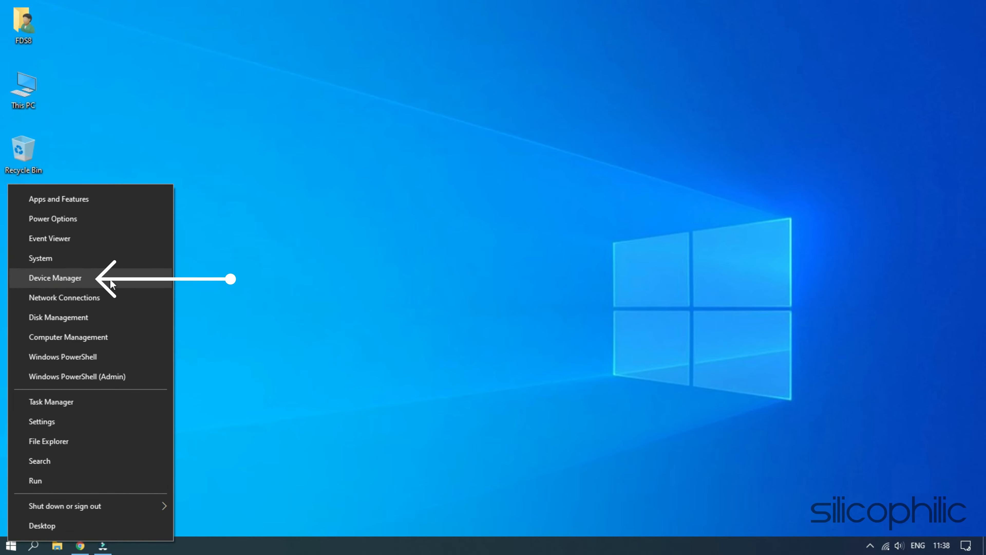
{"action": "left_click", "coordinate": [96, 279]}
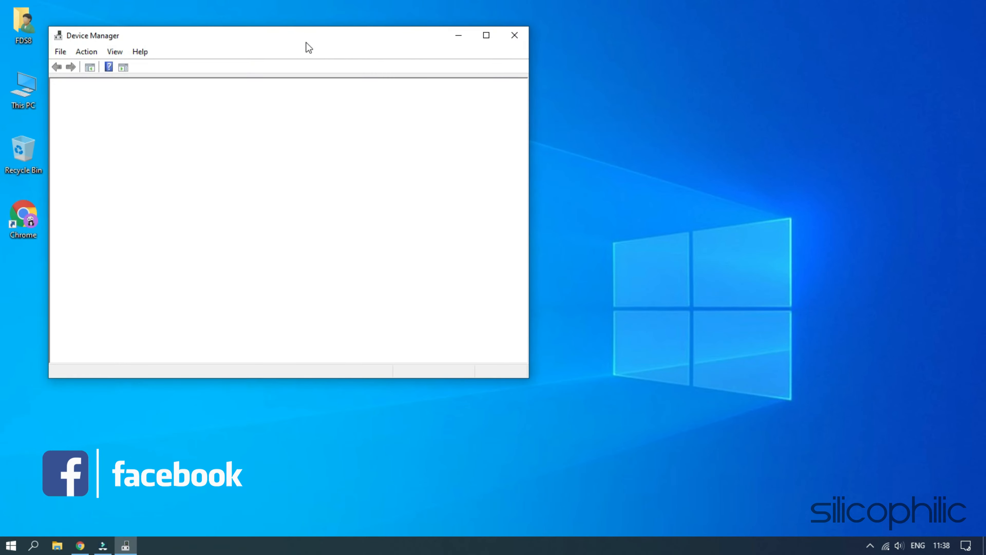
{"action": "left_click_drag", "start_coordinate": [308, 42], "coordinate": [401, 23]}
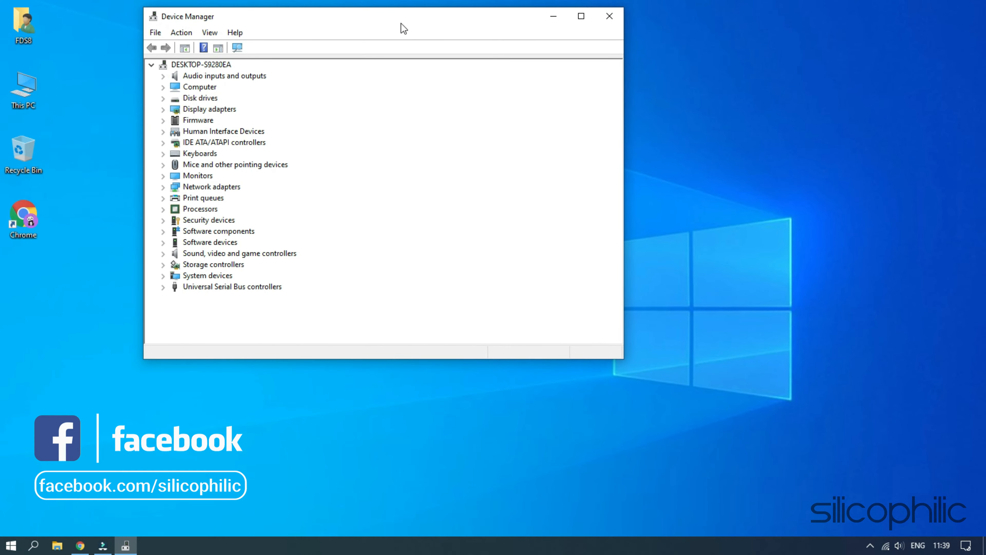
{"action": "left_click", "coordinate": [163, 187]}
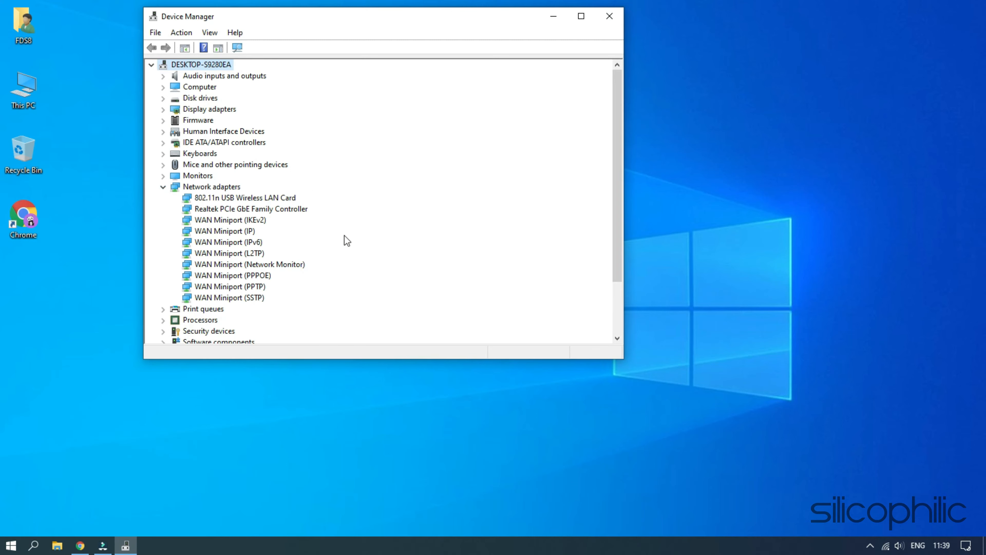
- Update the driver of the 802.11n USB Wireless LAN Card with an automatic driver search and close the wizard
{"action": "left_click", "coordinate": [261, 201]}
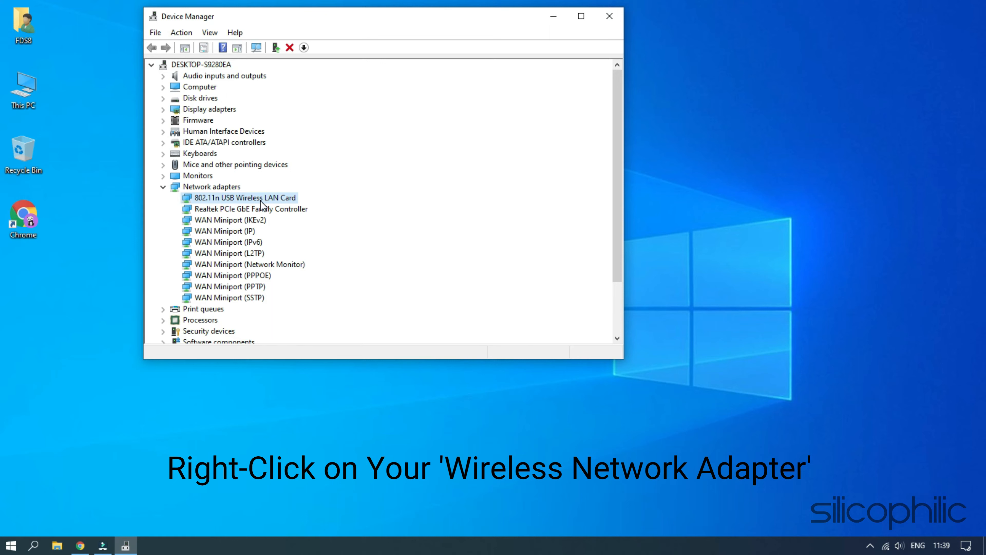
{"action": "right_click", "coordinate": [239, 201]}
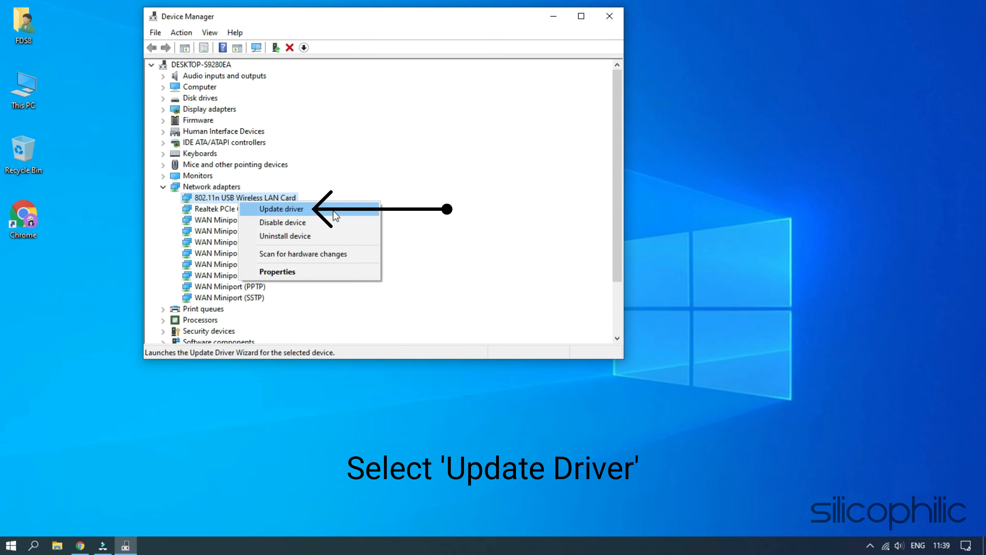
{"action": "left_click", "coordinate": [325, 211]}
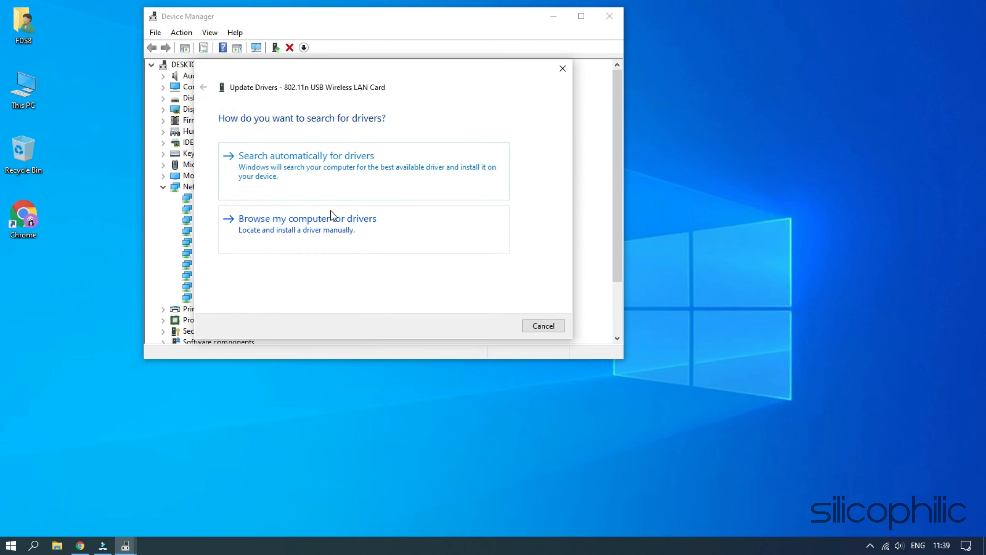
{"action": "left_click", "coordinate": [370, 176]}
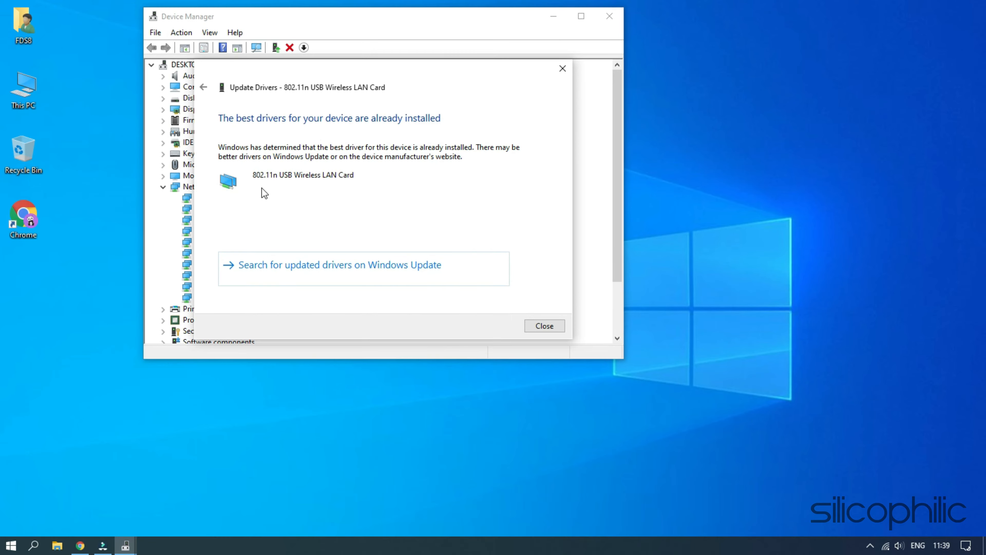
{"action": "left_click", "coordinate": [546, 327]}
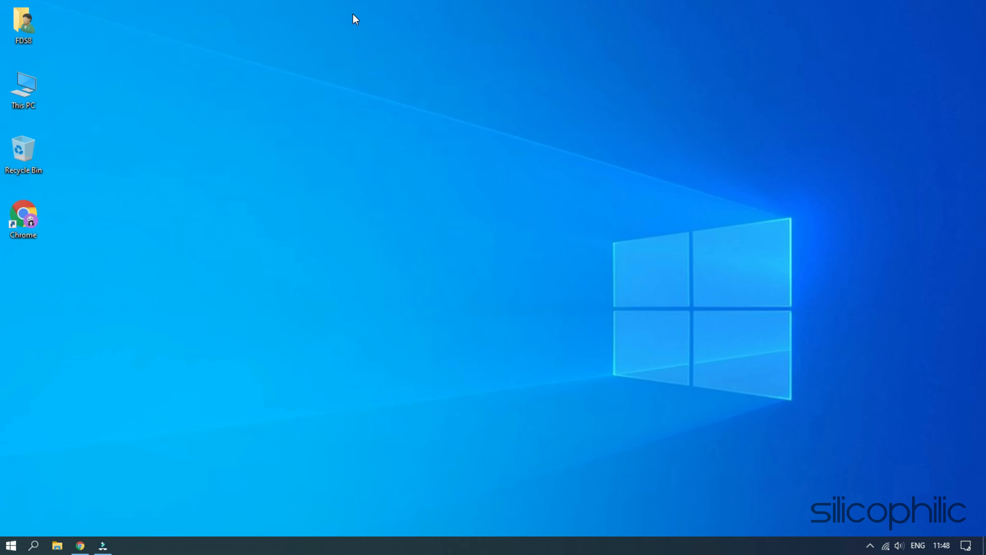
- Search Windows for "network reset" and open the Network reset system settings
{"action": "left_click", "coordinate": [34, 546]}
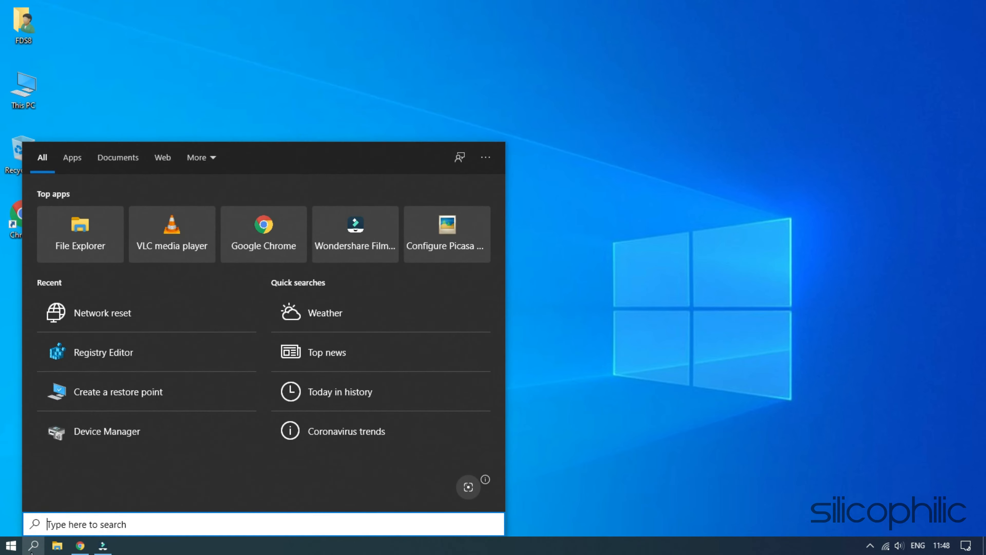
{"action": "type", "text": "netw"}
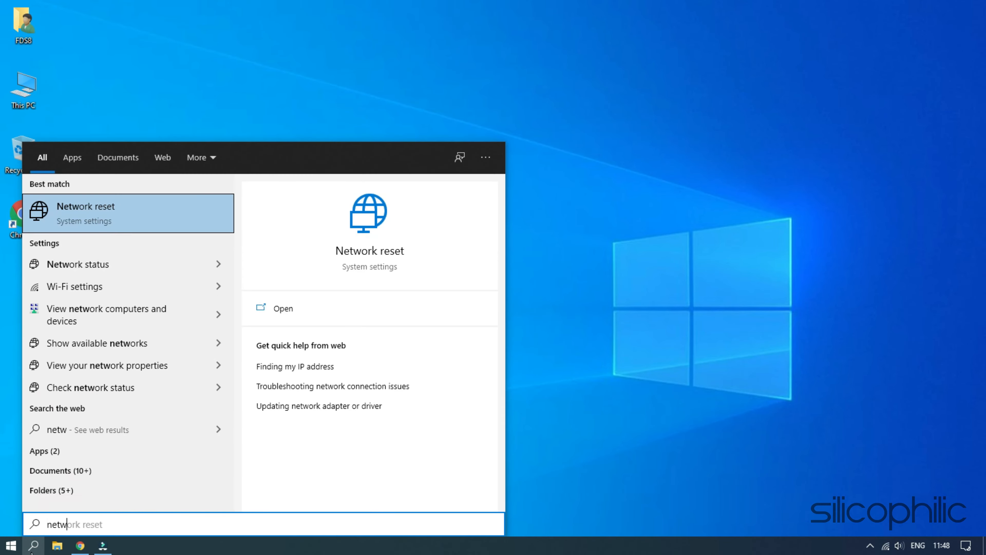
{"action": "type", "text": "ork res"}
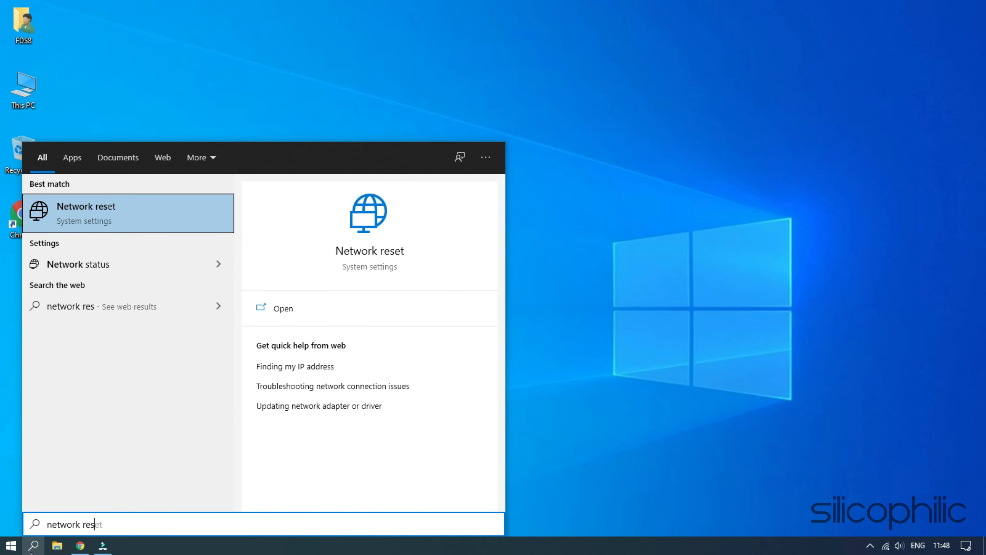
{"action": "type", "text": "et"}
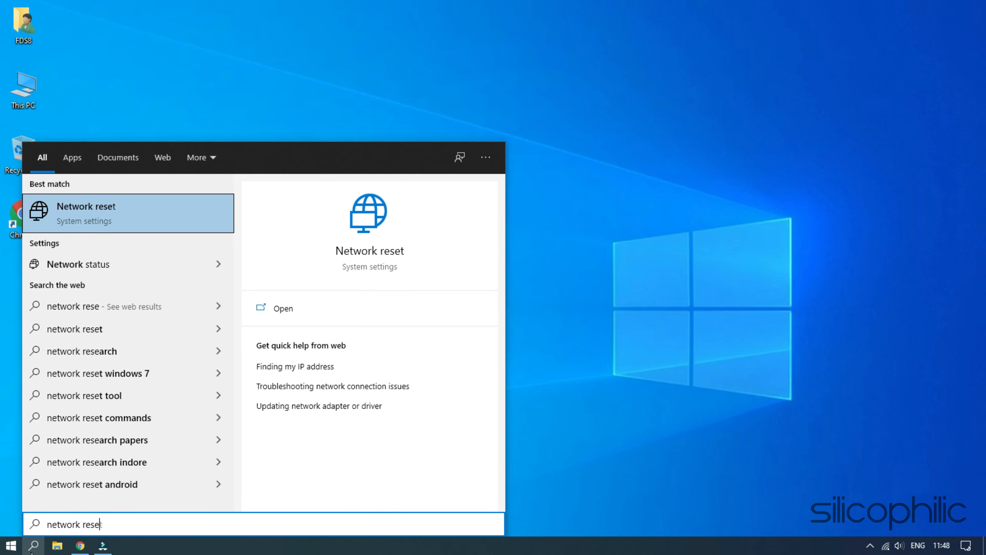
{"action": "left_click", "coordinate": [159, 219]}
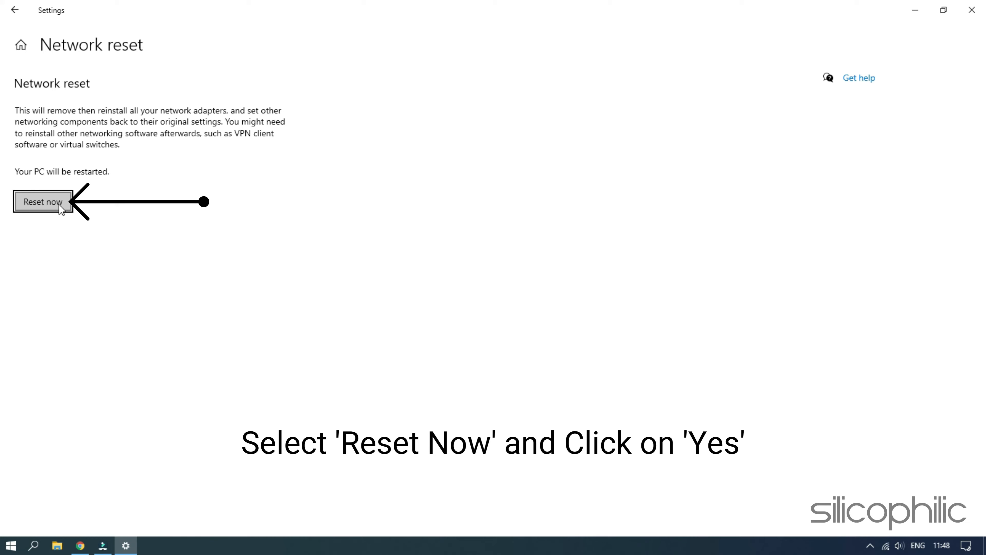
- Reset the network settings, confirm the reset and dismiss the sign-out notice
{"action": "left_click", "coordinate": [60, 205]}
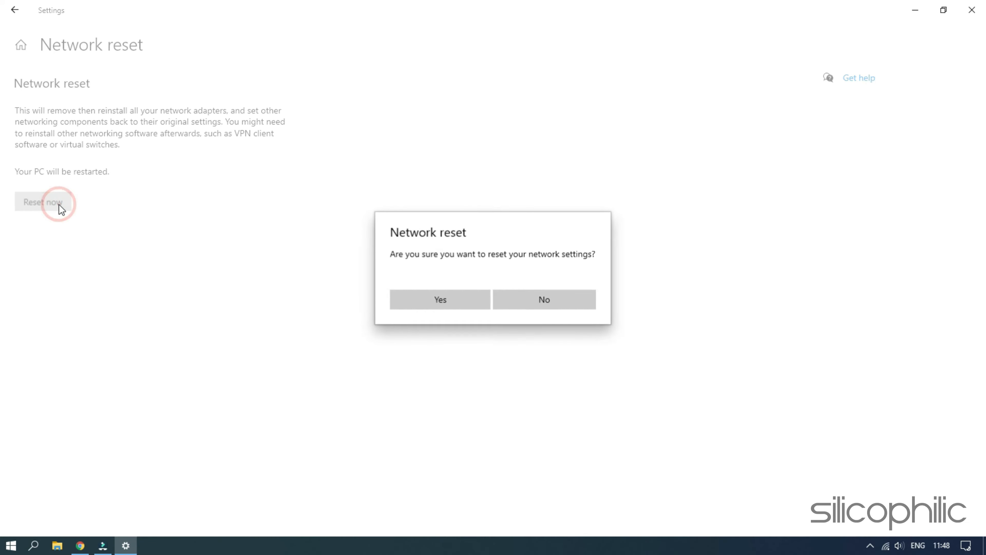
{"action": "left_click", "coordinate": [457, 305]}
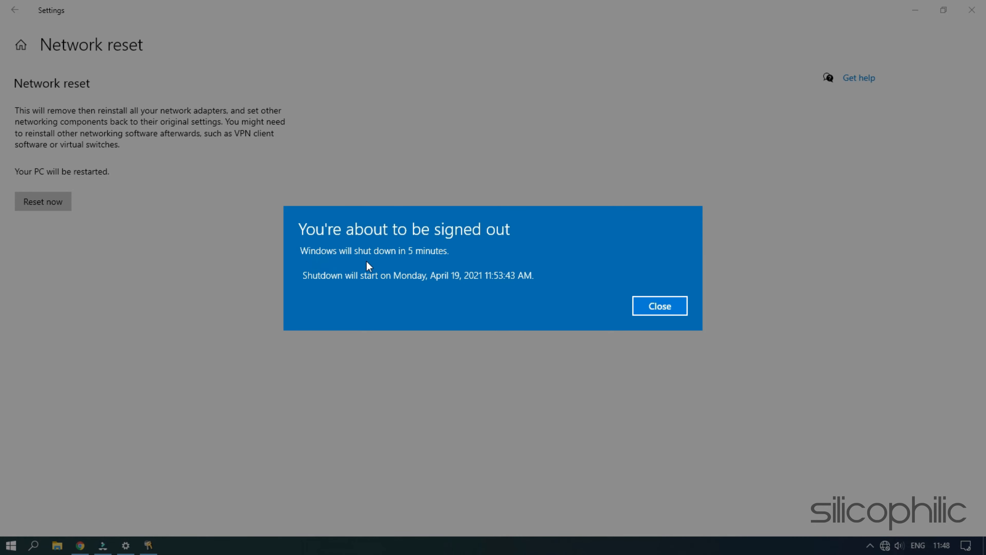
{"action": "left_click", "coordinate": [661, 313]}
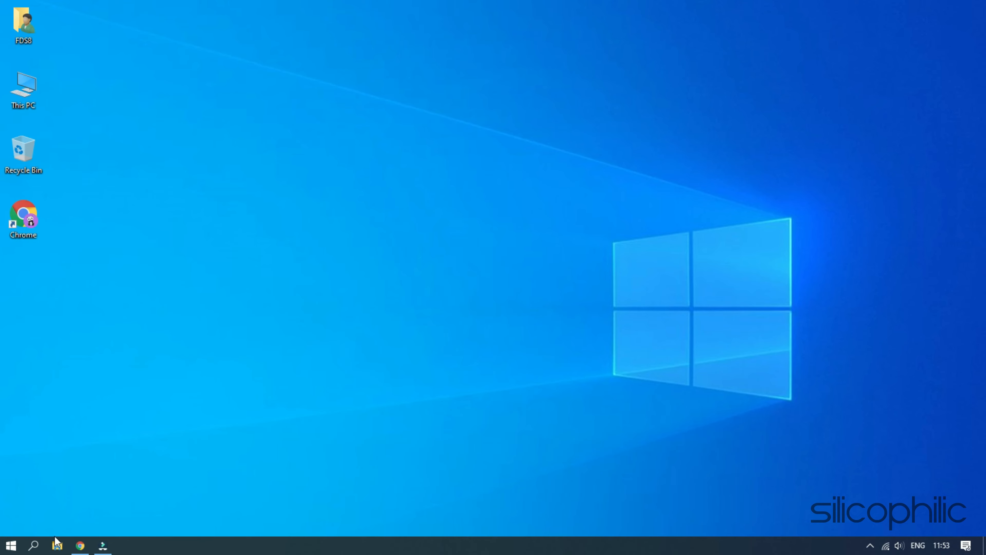
- Search Windows for "cmd", run Command Prompt as administrator and move its window near the upper edge of the desktop
{"action": "left_click", "coordinate": [34, 546]}
{"action": "type", "text": "cmd"}
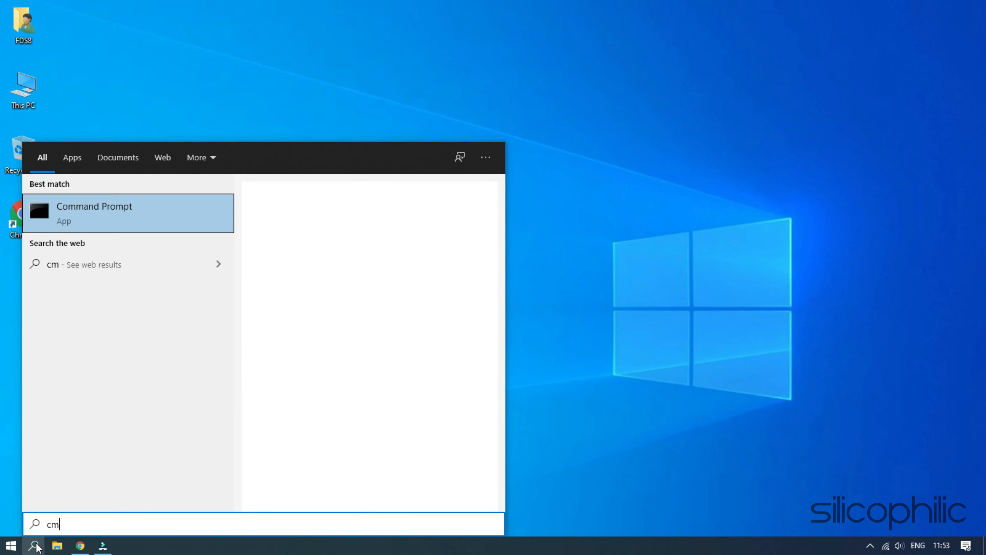
{"action": "right_click", "coordinate": [111, 213]}
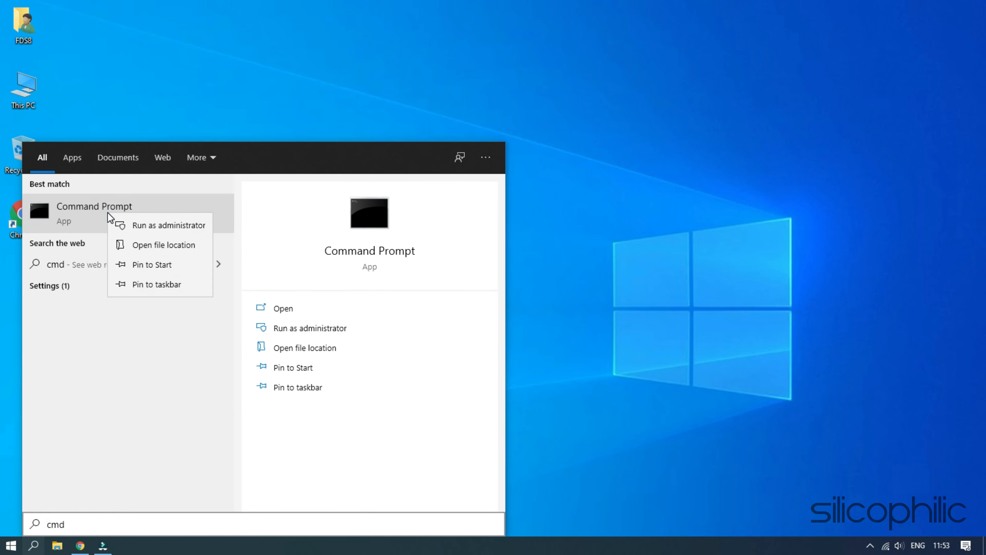
{"action": "left_click", "coordinate": [199, 230]}
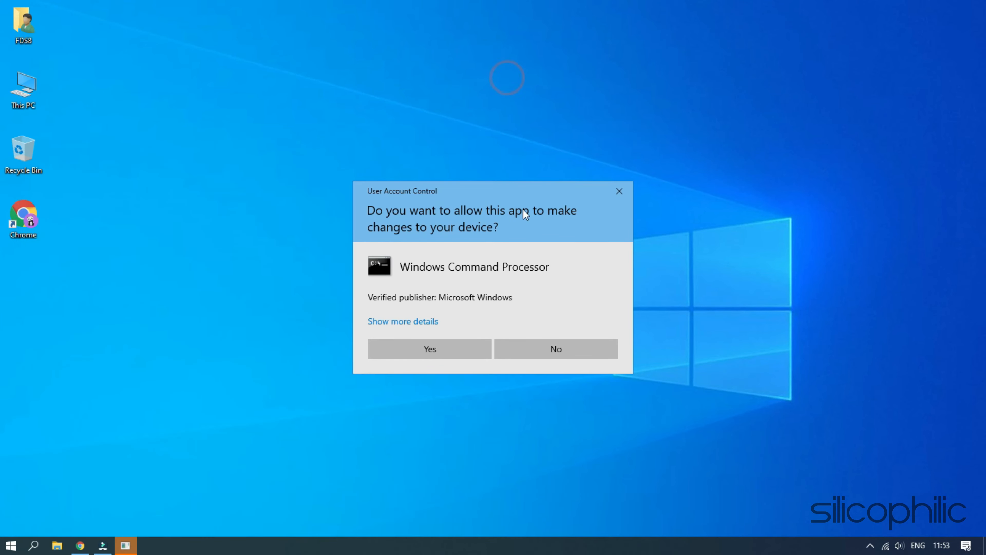
{"action": "left_click", "coordinate": [451, 349]}
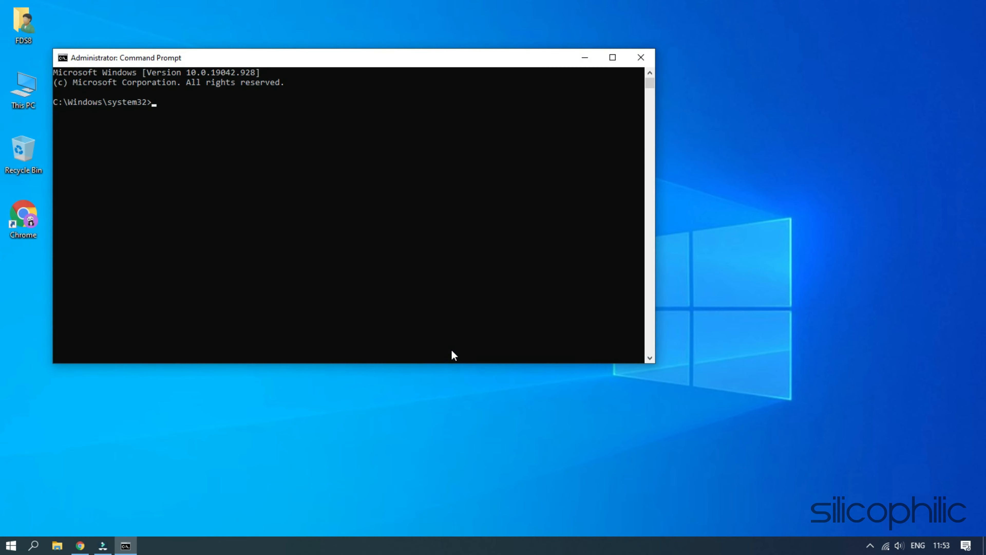
{"action": "left_click_drag", "start_coordinate": [334, 62], "coordinate": [377, 20]}
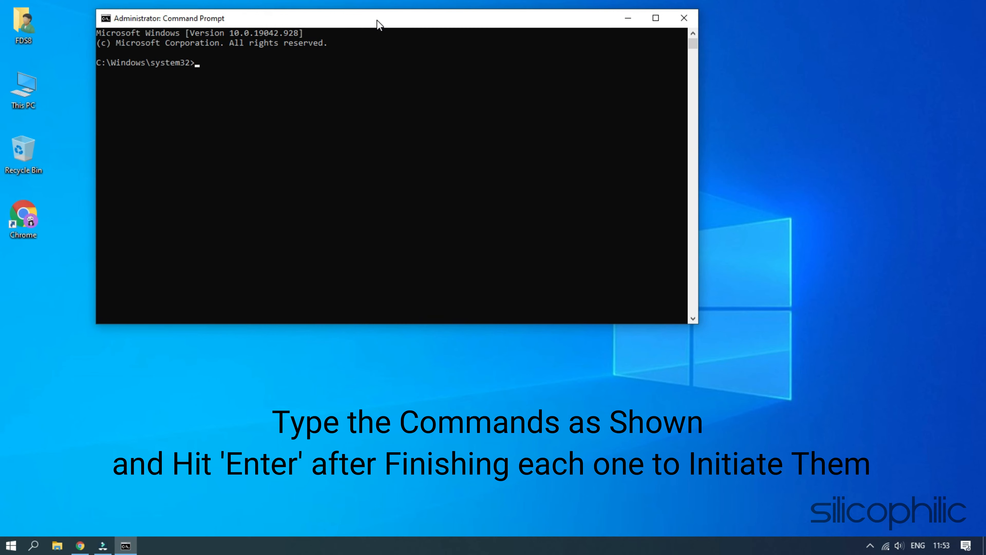
{"action": "left_click_drag", "start_coordinate": [377, 20], "coordinate": [377, 17]}
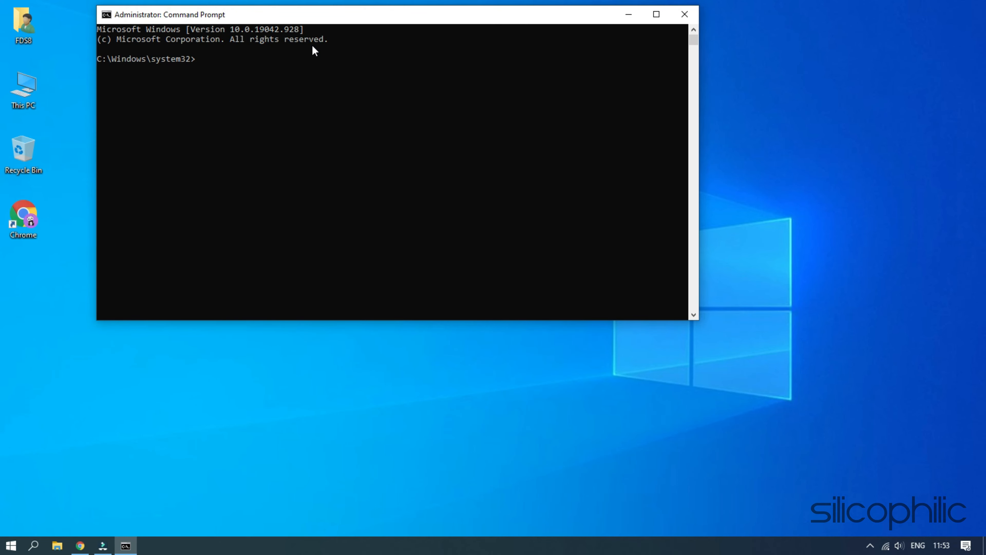
- Release the current IP configuration with the command ipconfig /release
{"action": "type", "text": "ipconfig /release"}
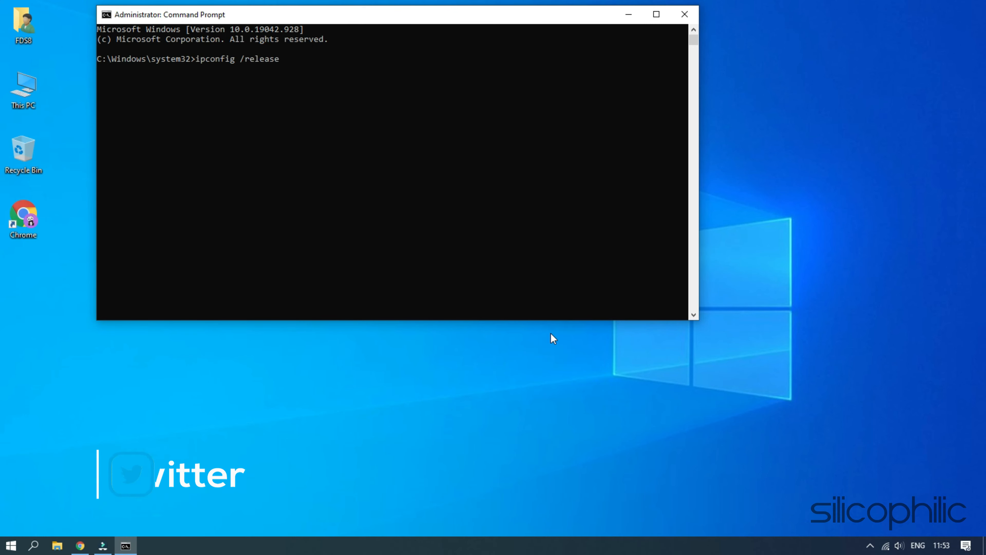
{"action": "key", "text": "Return"}
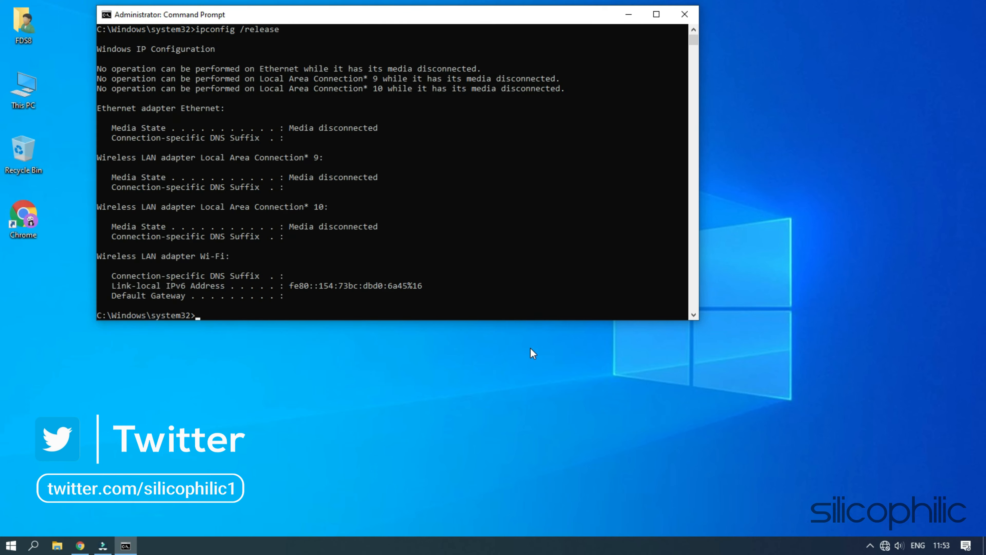
{"action": "key", "text": "Return"}
- Flush the DNS cache with ipconfig /flushdns and renew the IP configuration with ipconfig /renew
{"action": "type", "text": "ipconfig /flushdns"}
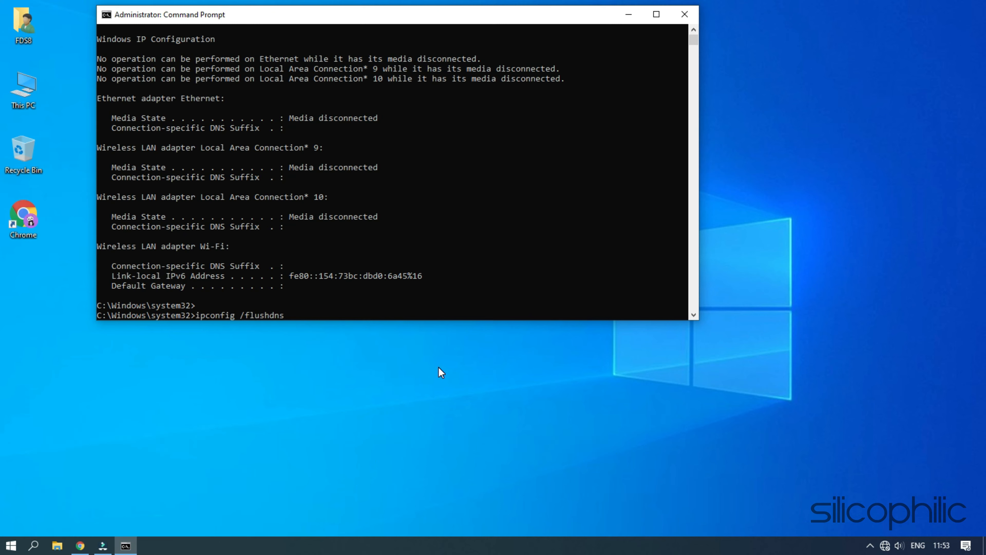
{"action": "key", "text": "Return"}
{"action": "type", "text": "ipconfig /renew"}
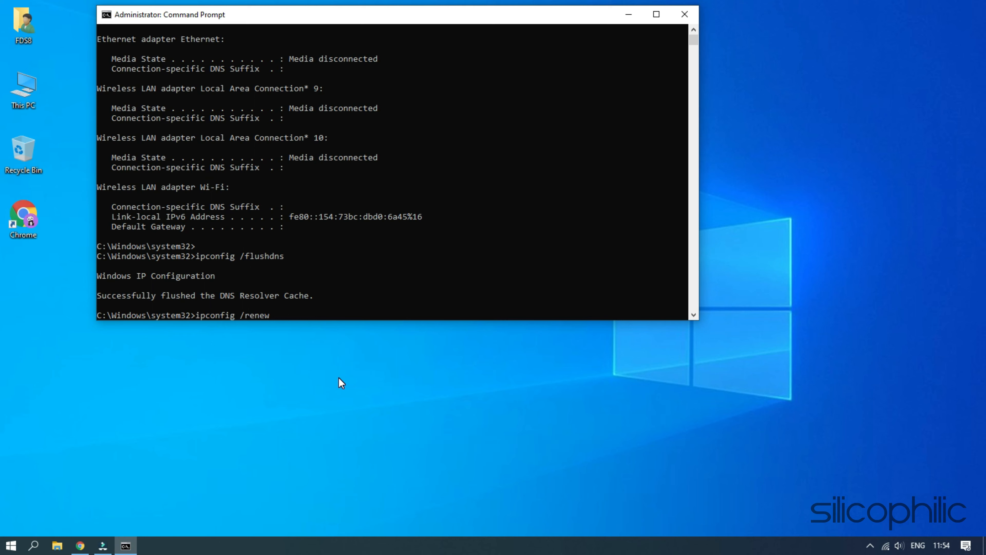
{"action": "key", "text": "Return"}
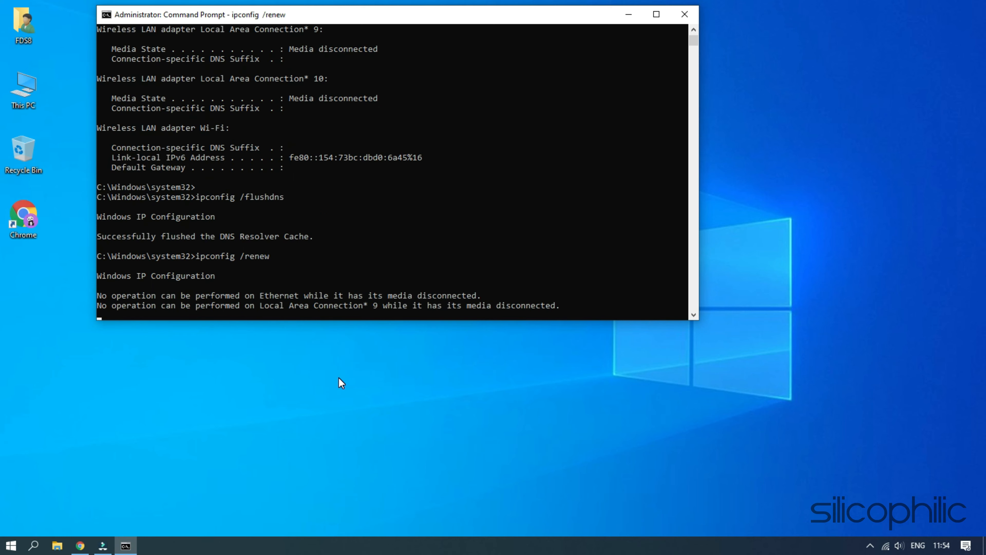
- Run nbtstat -r, and reset the TCP/IP stack with the command netsh int ip reset resetlog.txt
{"action": "type", "text": "nbtstat -r"}
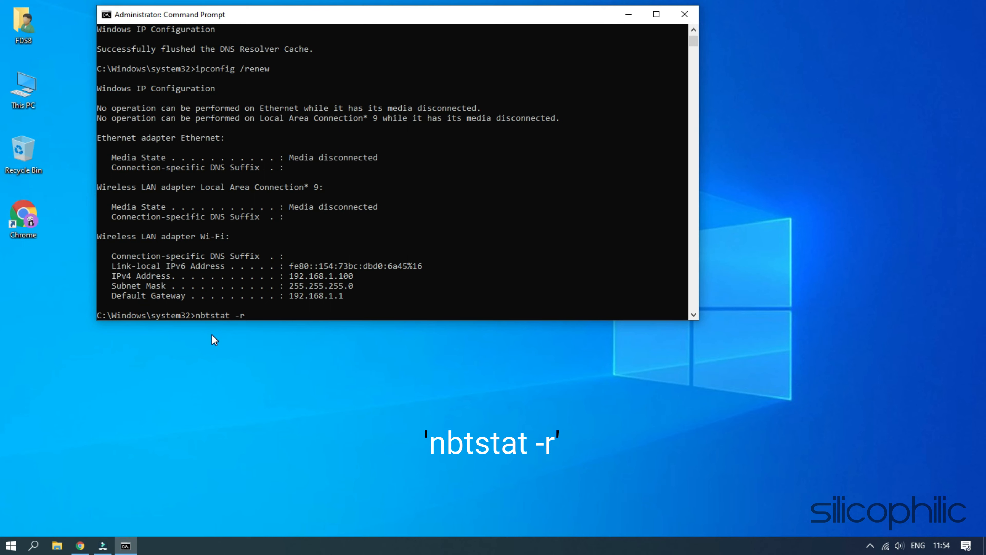
{"action": "key", "text": "Return"}
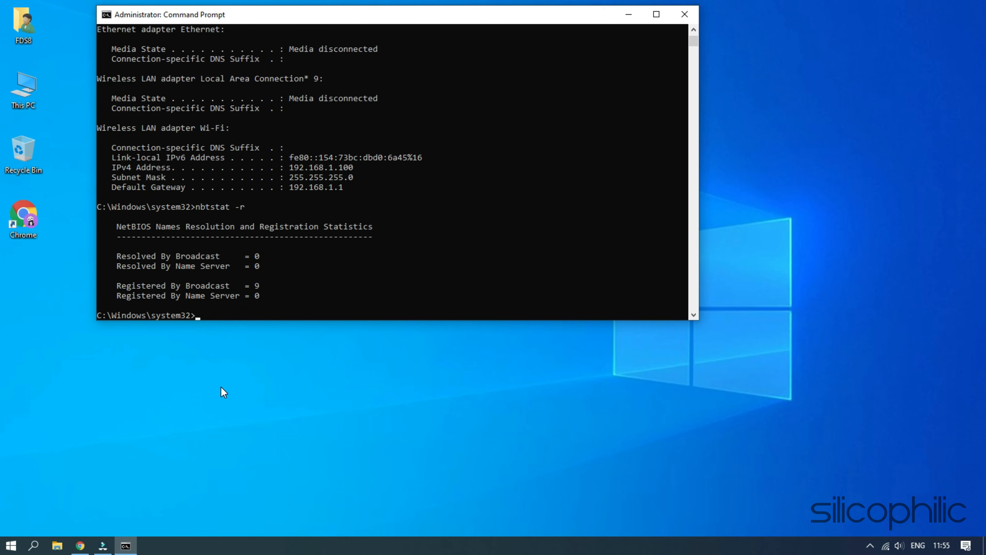
{"action": "type", "text": "netsh int ip reset resetlog.txt"}
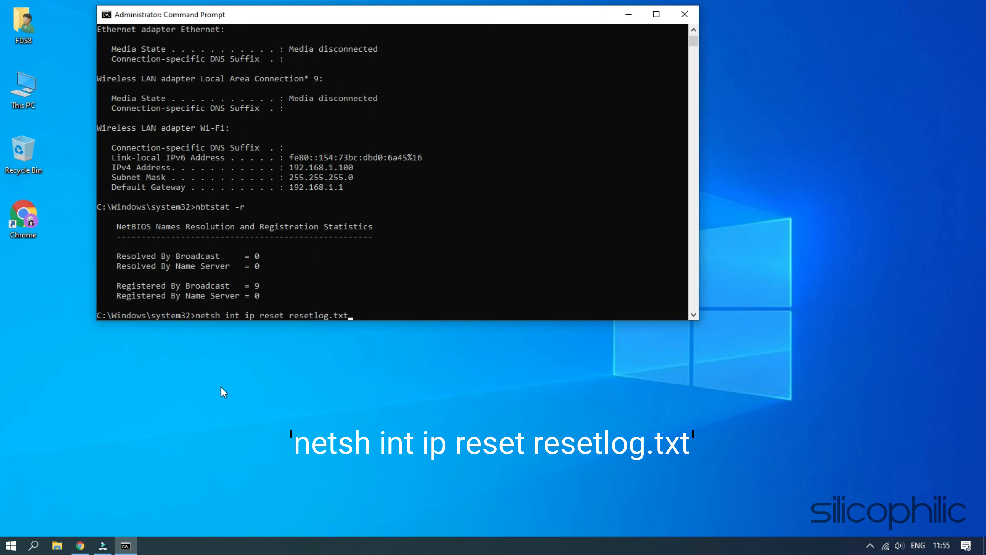
{"action": "key", "text": "Return"}
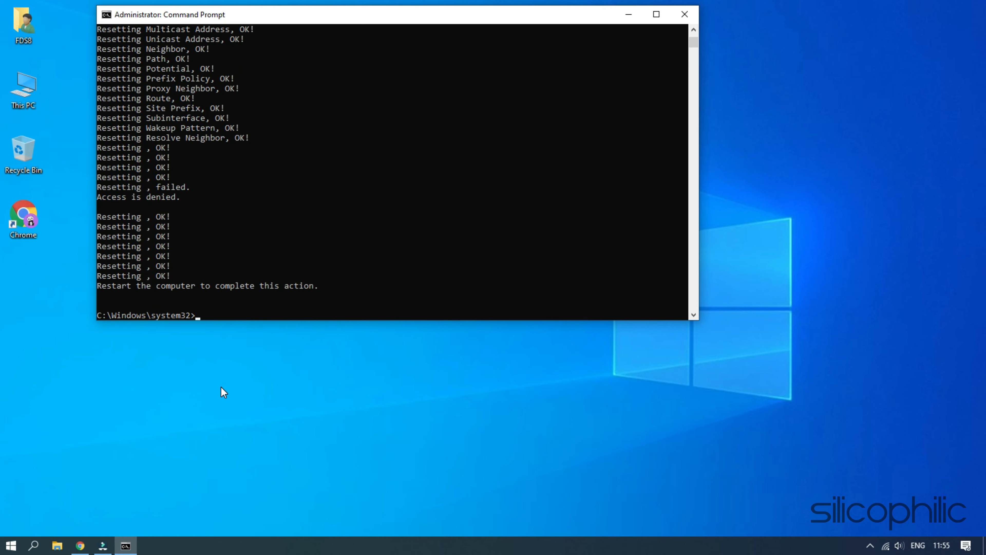
- Reset the Winsock catalog by running netsh winsock reset at the Command Prompt
{"action": "left_click", "coordinate": [221, 387]}
{"action": "scroll", "coordinate": [280, 269], "scroll_direction": "down", "scroll_amount": 4}
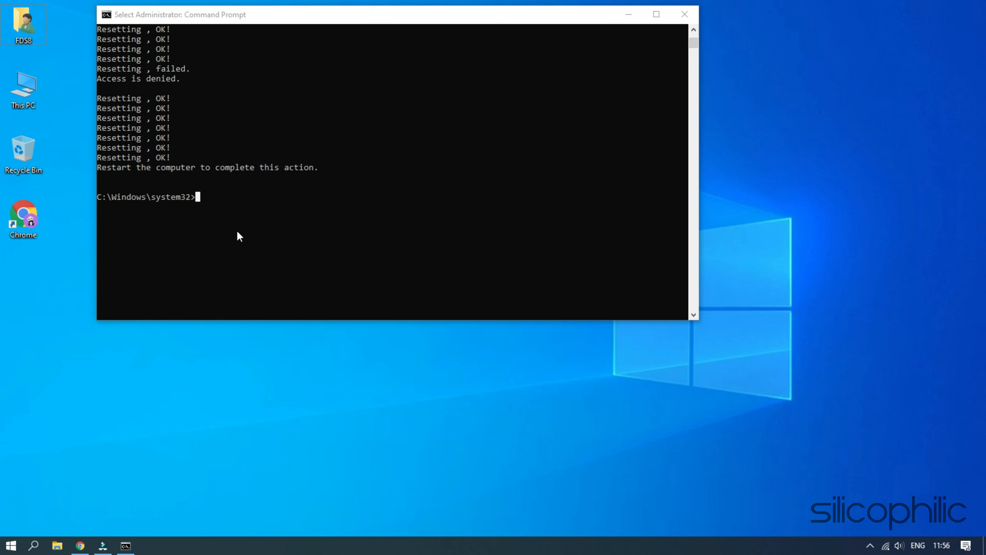
{"action": "left_click", "coordinate": [212, 199]}
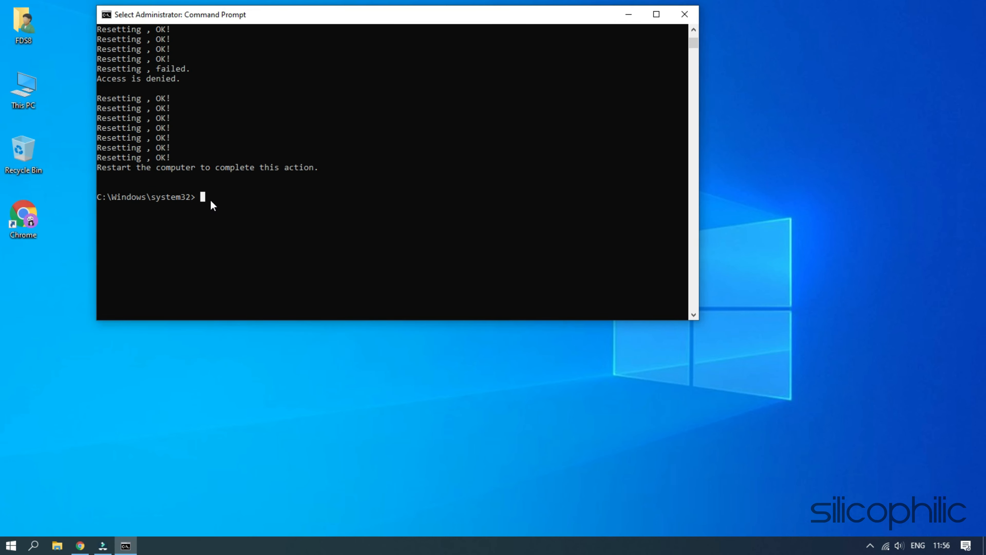
{"action": "type", "text": "netsh winsock reset"}
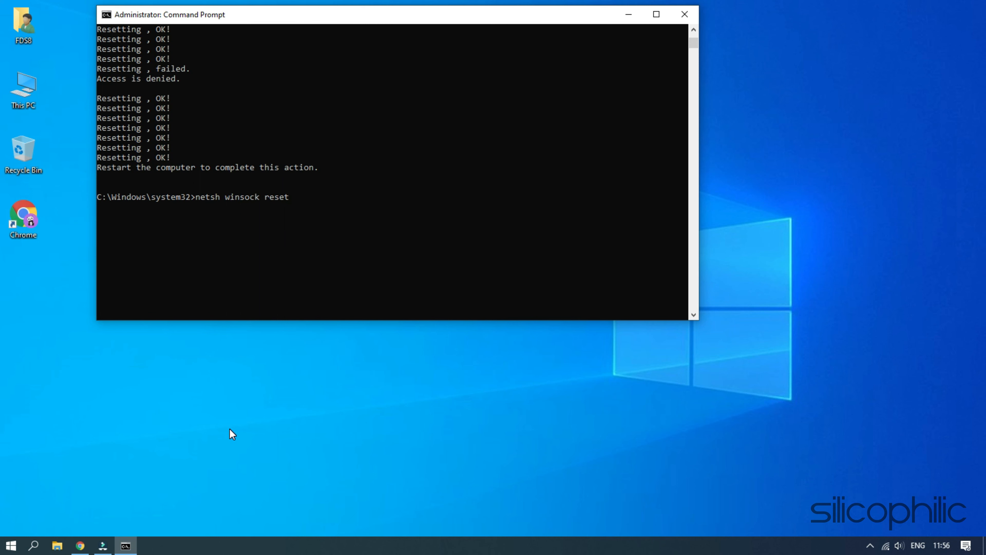
{"action": "key", "text": "Return"}
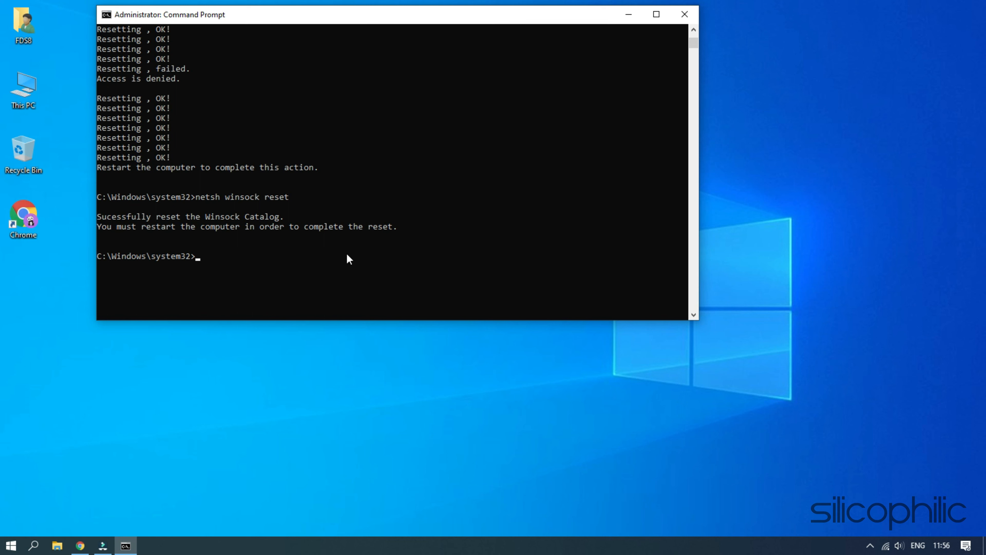
{"action": "left_click", "coordinate": [207, 413]}
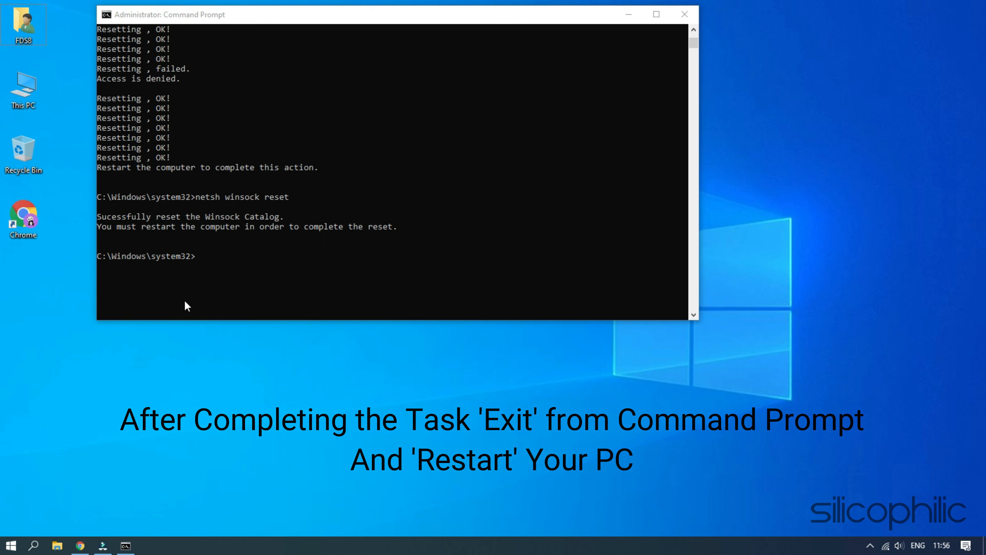
{"action": "left_click", "coordinate": [212, 260]}
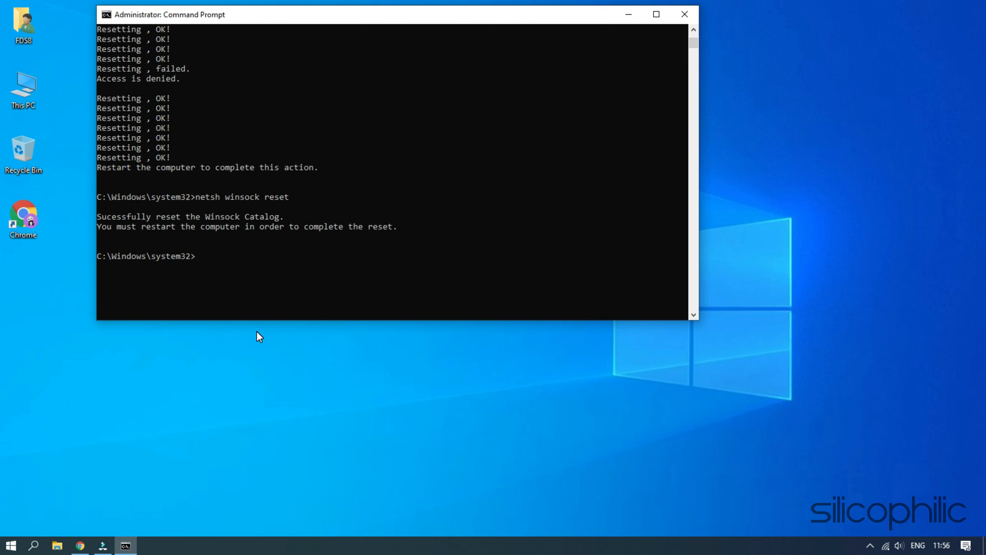